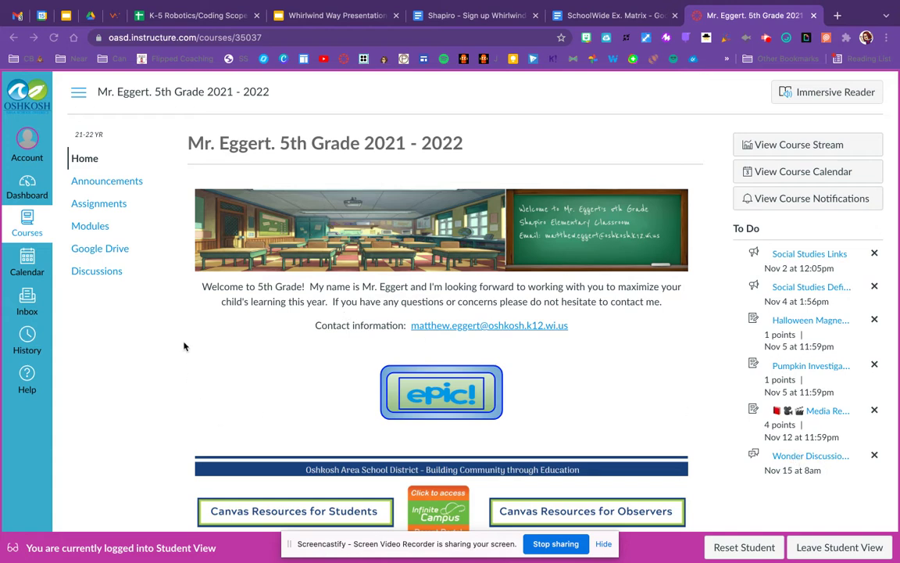
- Open the Wonder Discussion - 11.15.21 topic from the course's discussions
left_click(96, 273)
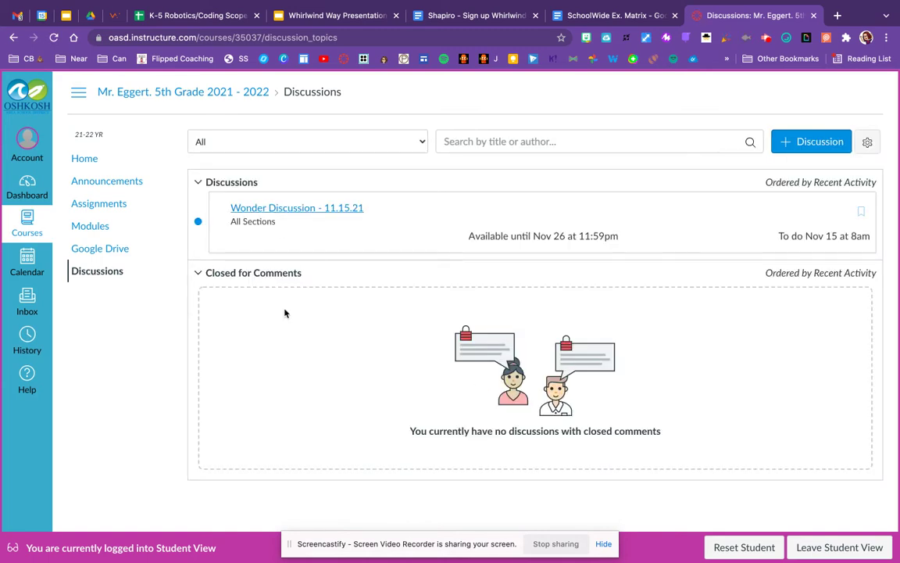
left_click(279, 210)
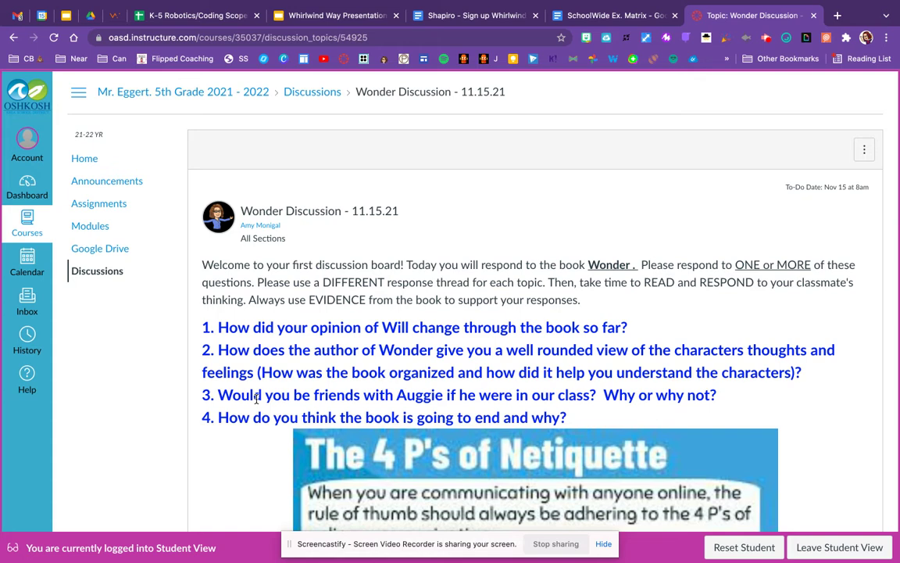
- Read through the Wonder questions, the netiquette tips, the classroom ground rules and the discussion board etiquette
scroll(256, 398, "down", 1)
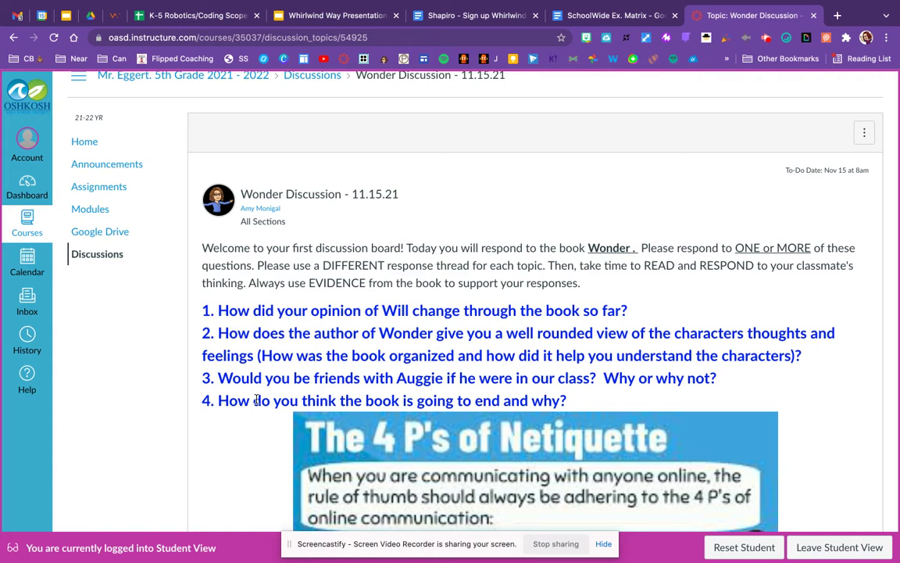
scroll(256, 400, "down", 10)
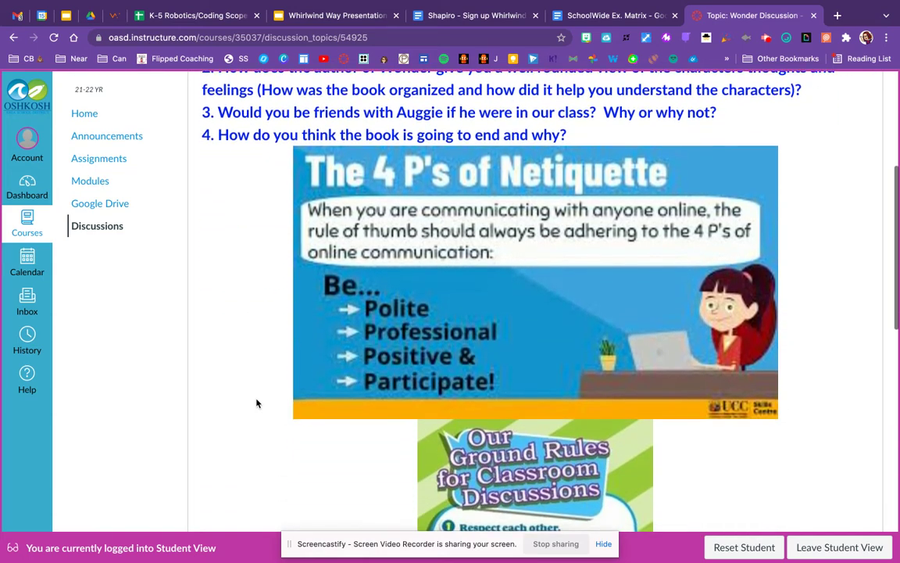
scroll(256, 403, "down", 3)
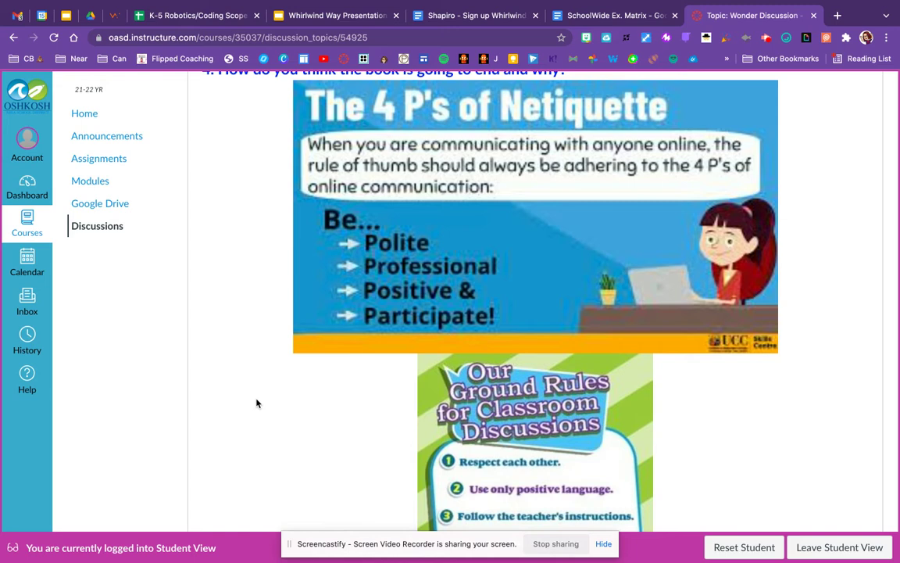
scroll(257, 404, "down", 6)
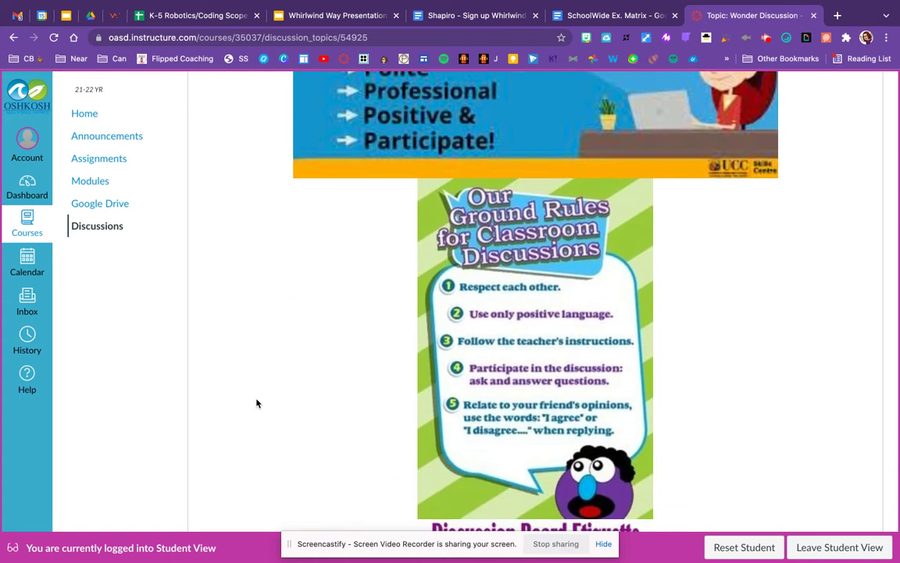
scroll(256, 403, "down", 5)
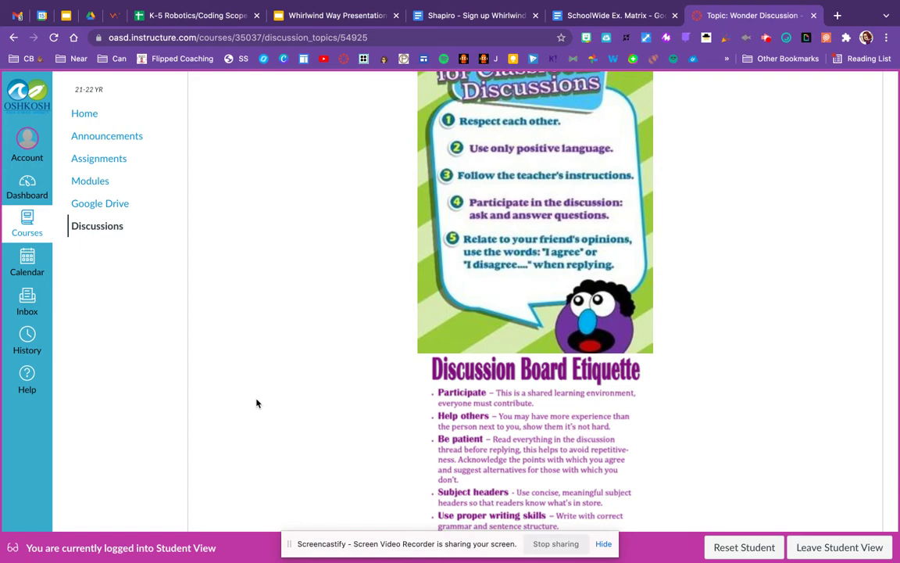
scroll(256, 403, "down", 9)
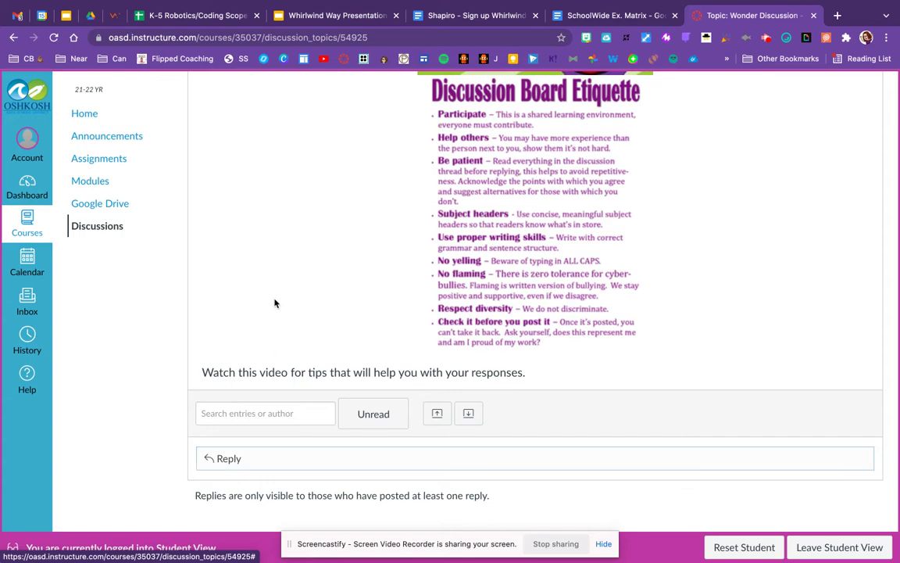
scroll(275, 303, "up", 15)
scroll(275, 302, "down", 15)
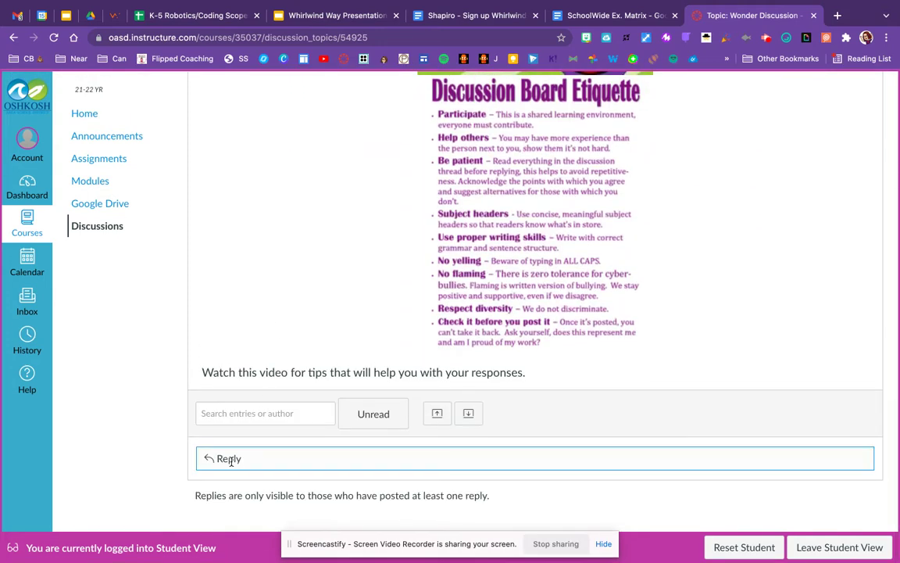
- Start a reply to the discussion topic and enter "My opinion of Will at the beginning of the book was:"
left_click(211, 459)
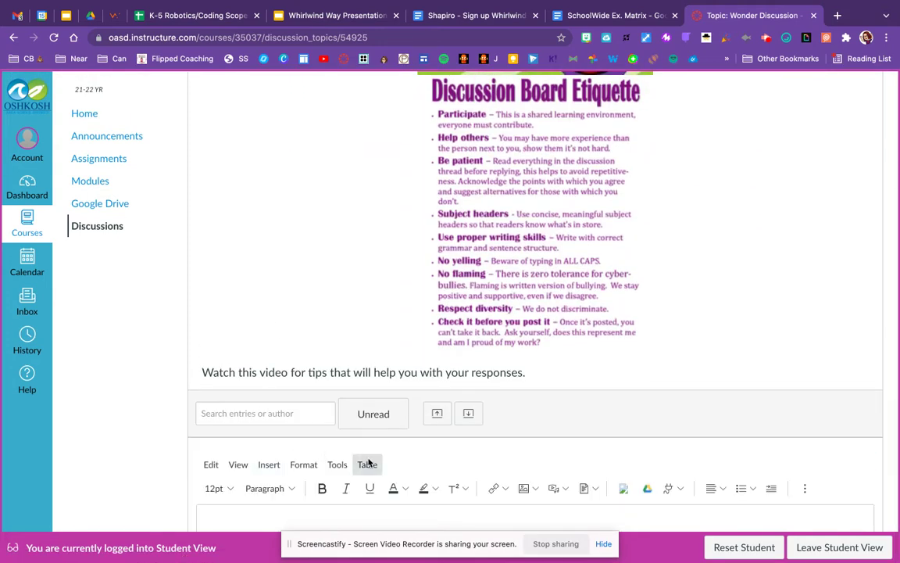
scroll(344, 270, "down", 5)
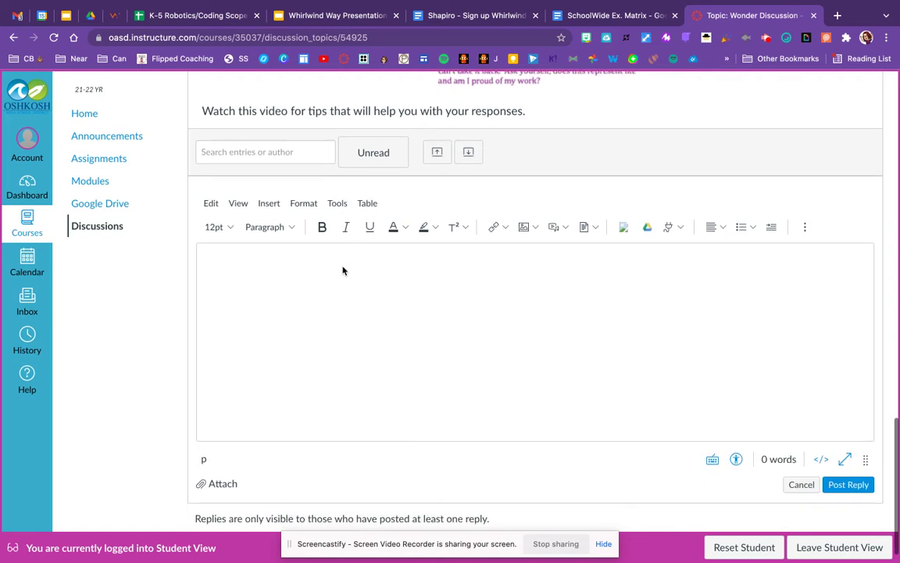
left_click(345, 271)
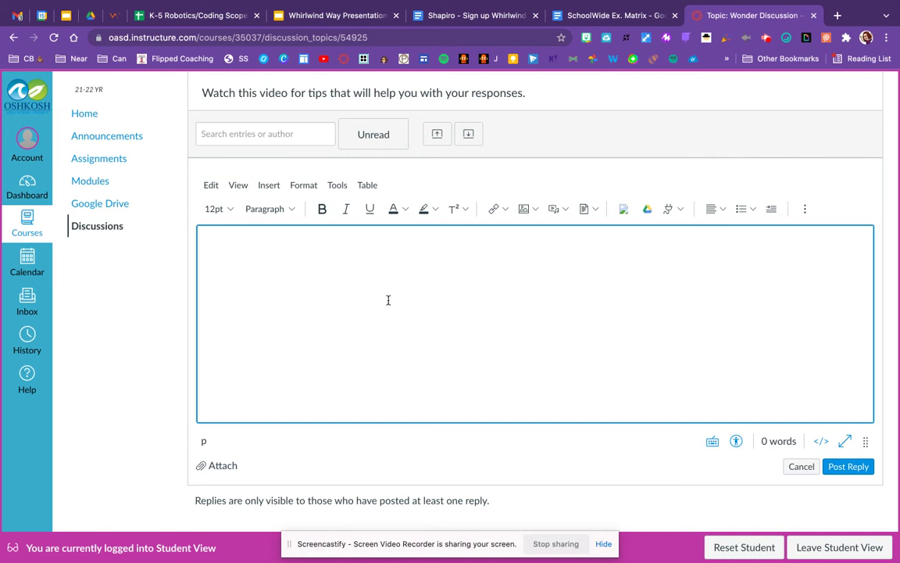
scroll(387, 300, "up", 10)
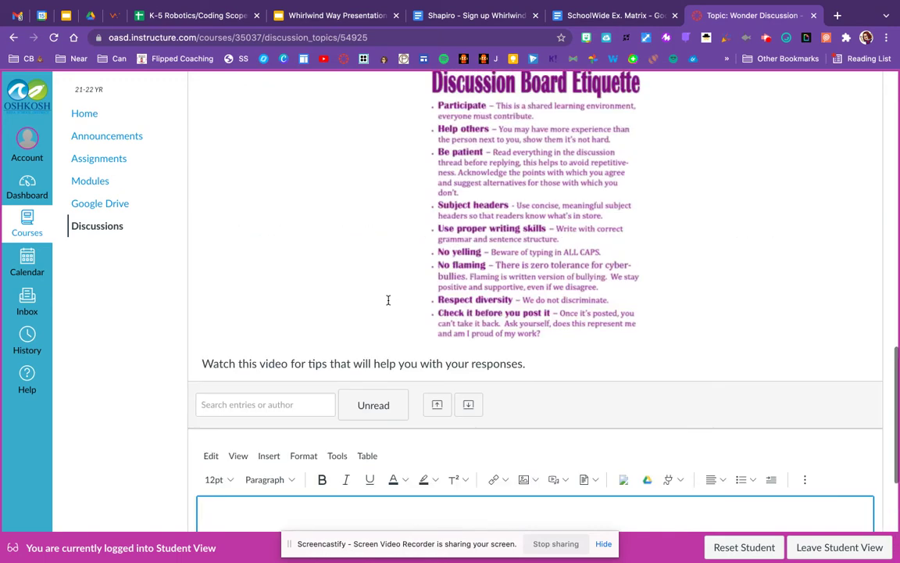
scroll(388, 304, "up", 10)
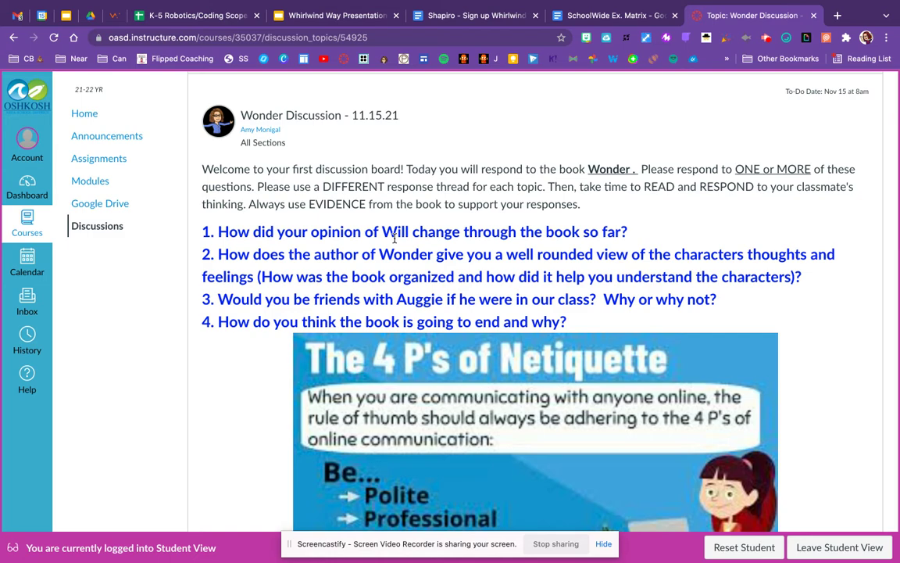
scroll(395, 238, "down", 15)
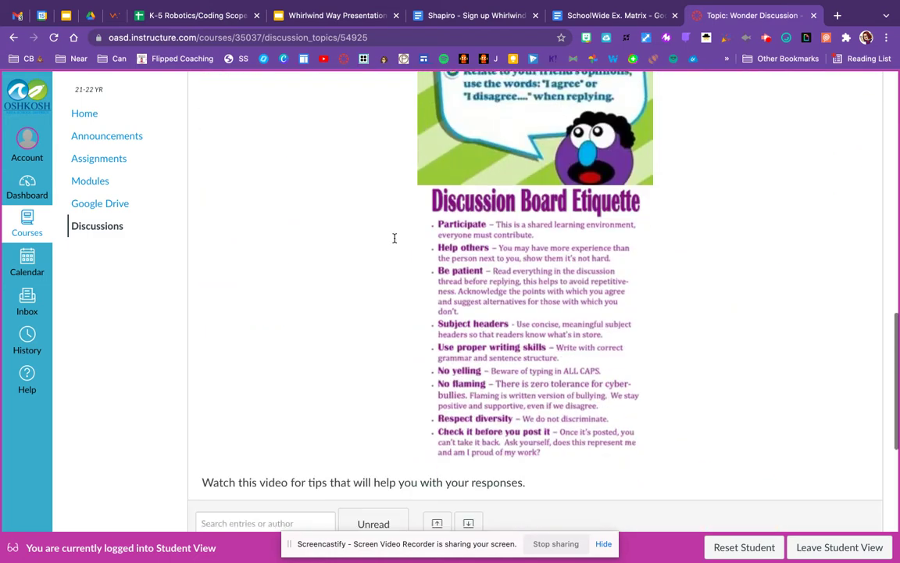
left_click(275, 233)
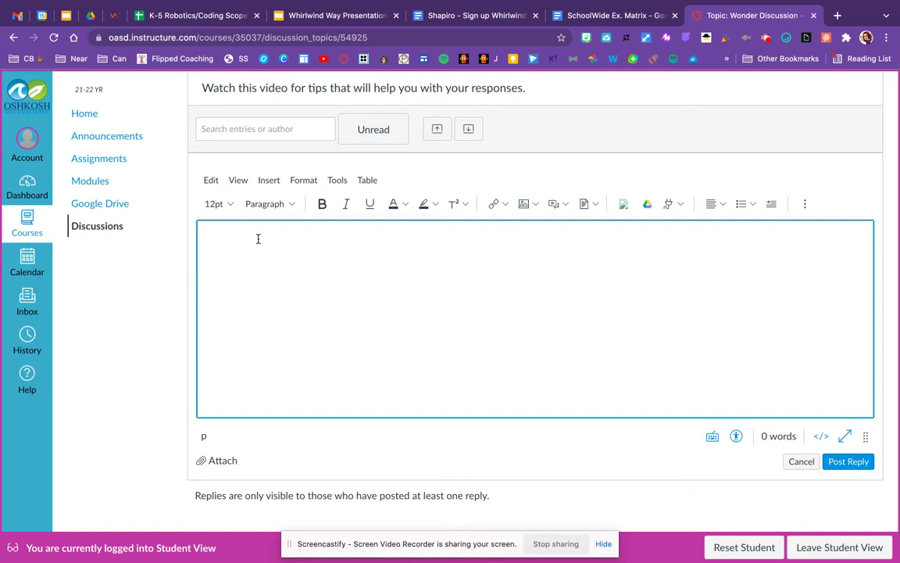
type("My opinion of Will")
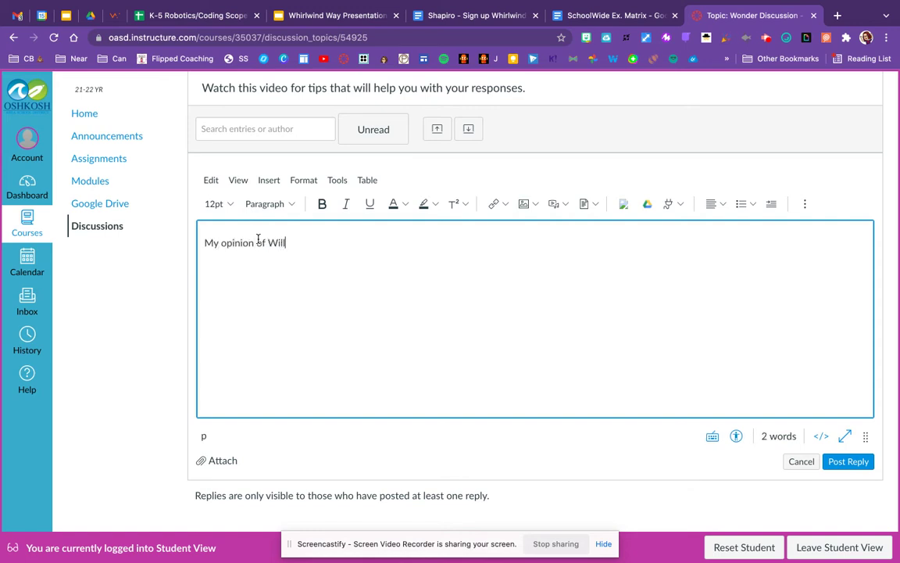
type(" at the beginning of the book")
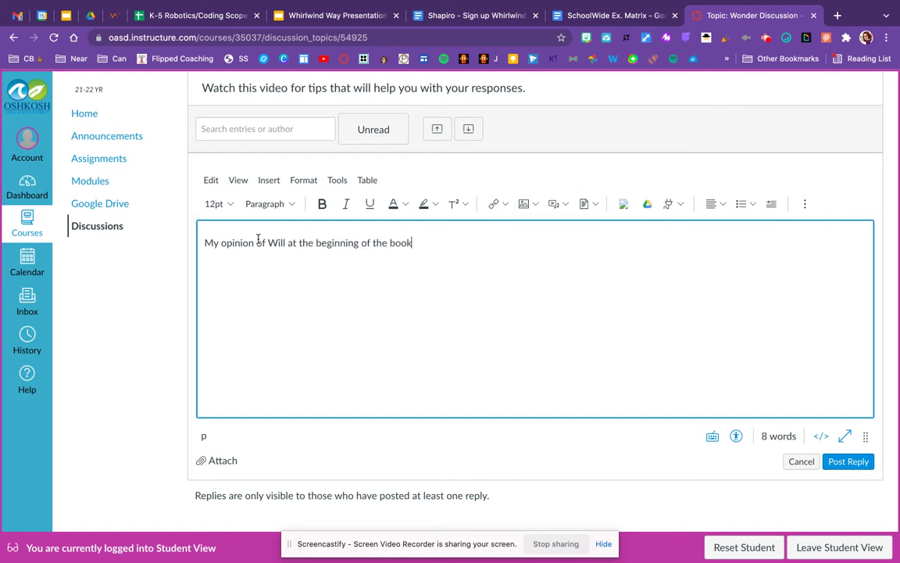
type(" was:")
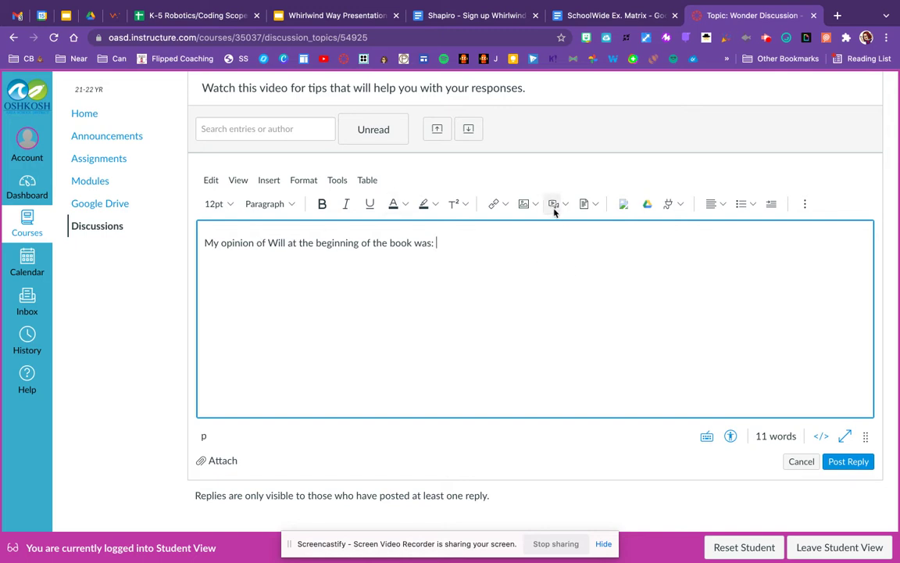
left_click(274, 180)
mouse_move(285, 245)
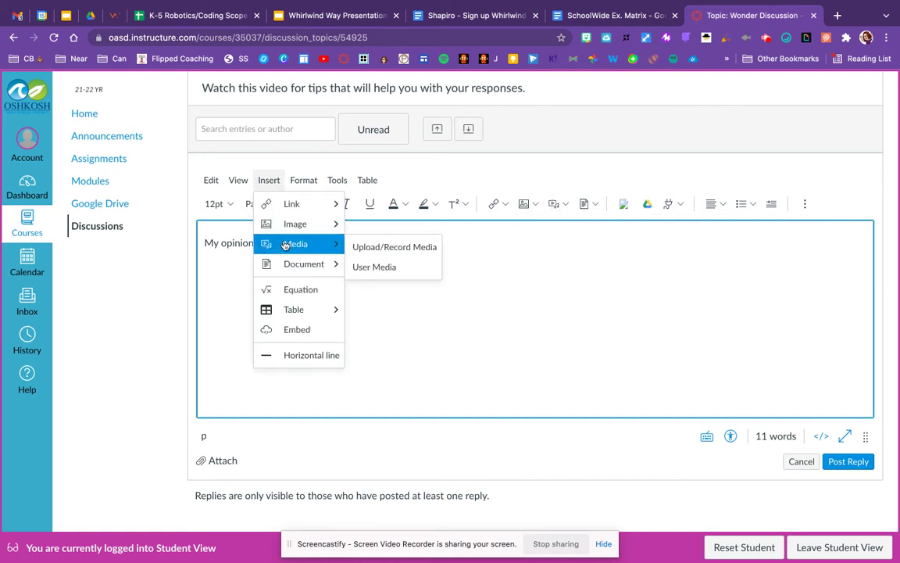
left_click(268, 180)
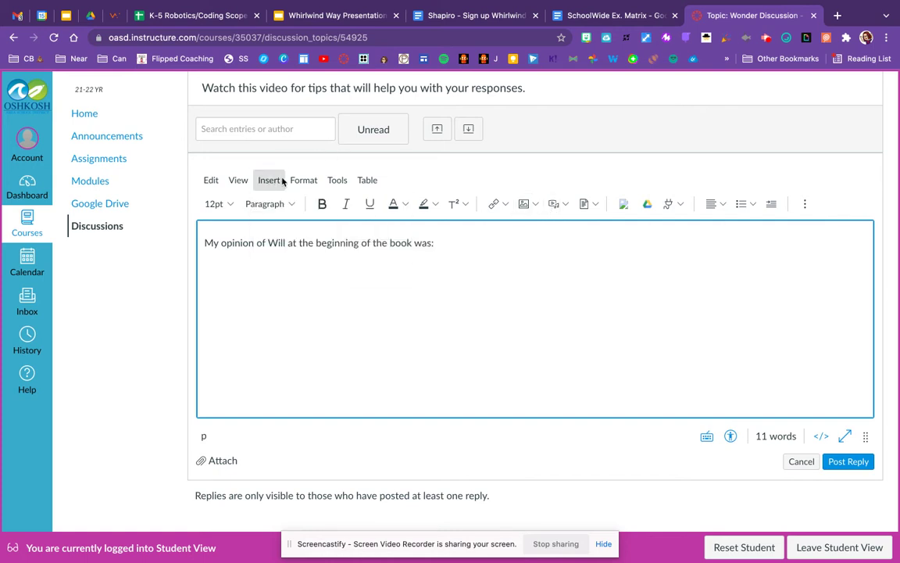
left_click(533, 203)
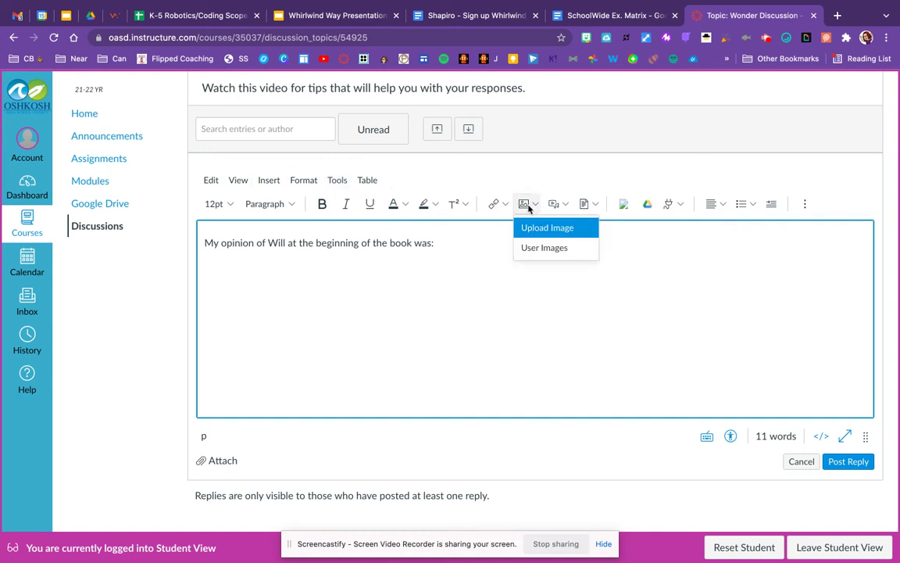
left_click(525, 204)
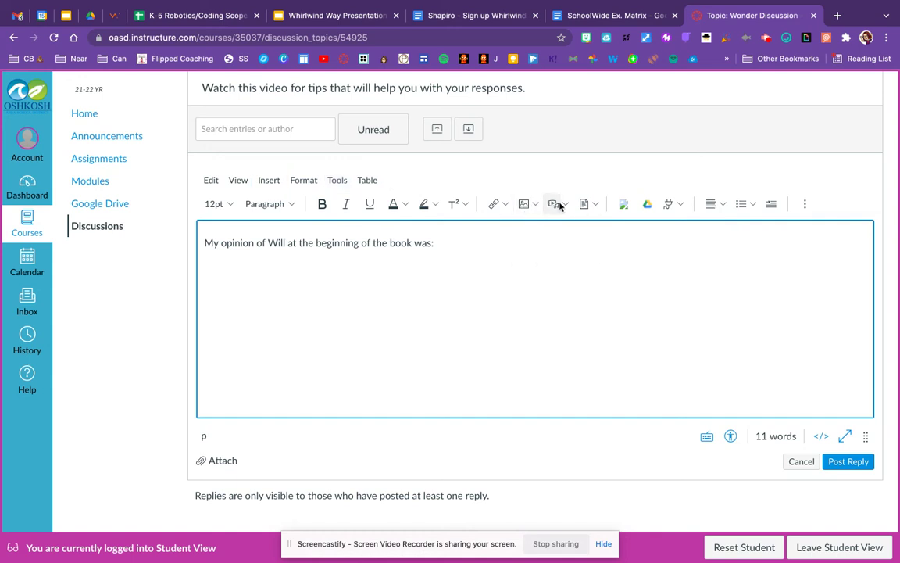
- Record a webcam video of about 18 seconds as media for the reply
left_click(565, 205)
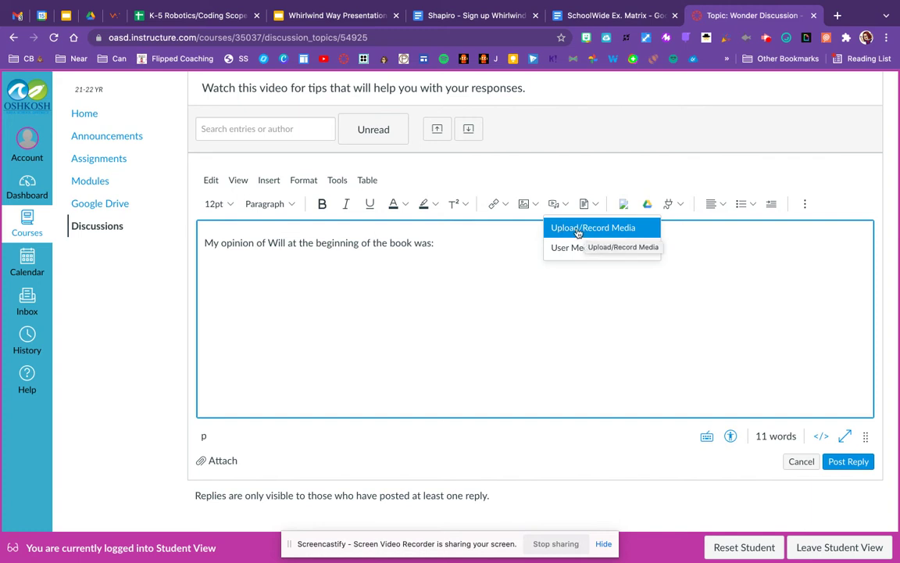
left_click(578, 228)
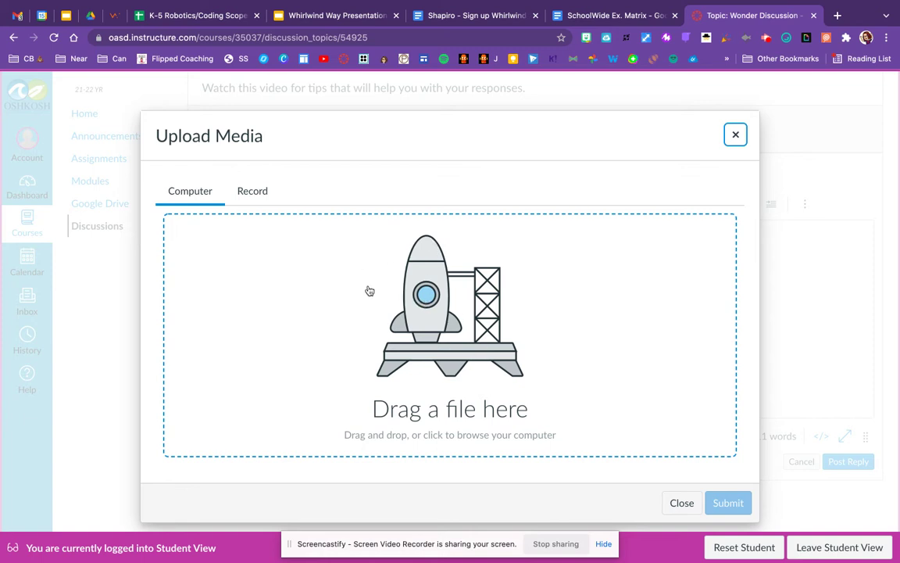
left_click(260, 193)
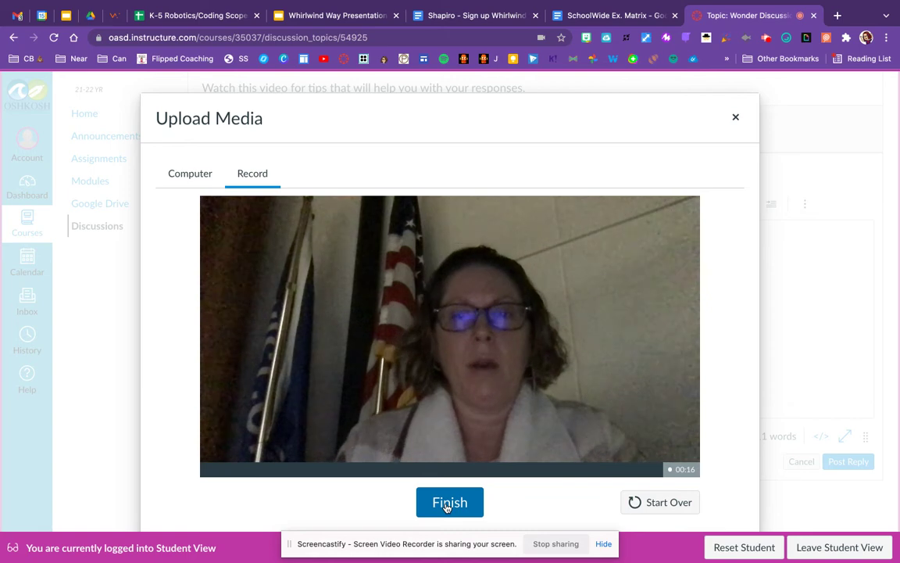
left_click(454, 503)
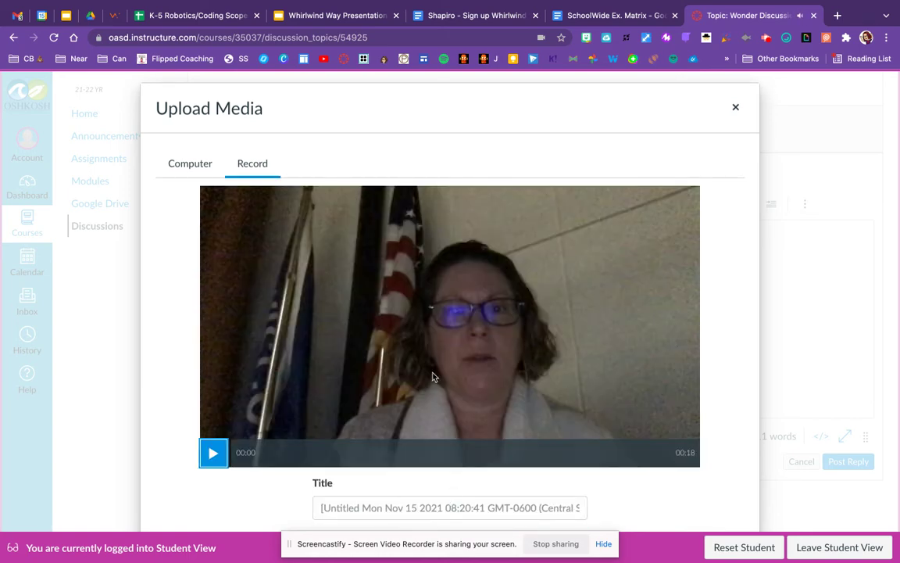
- Title the recording "How has Will changed?" and save it into the reply
scroll(438, 391, "down", 2)
left_click(363, 479)
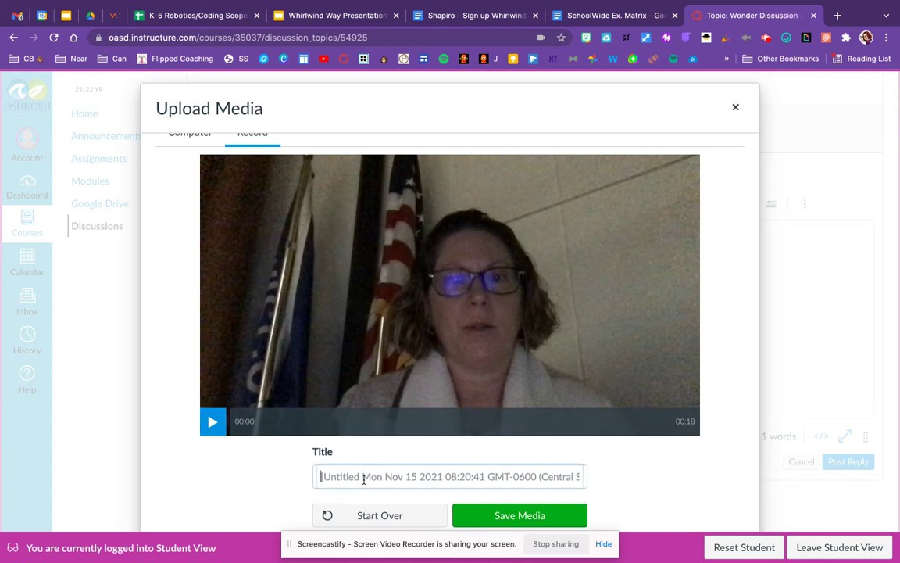
type("Ho")
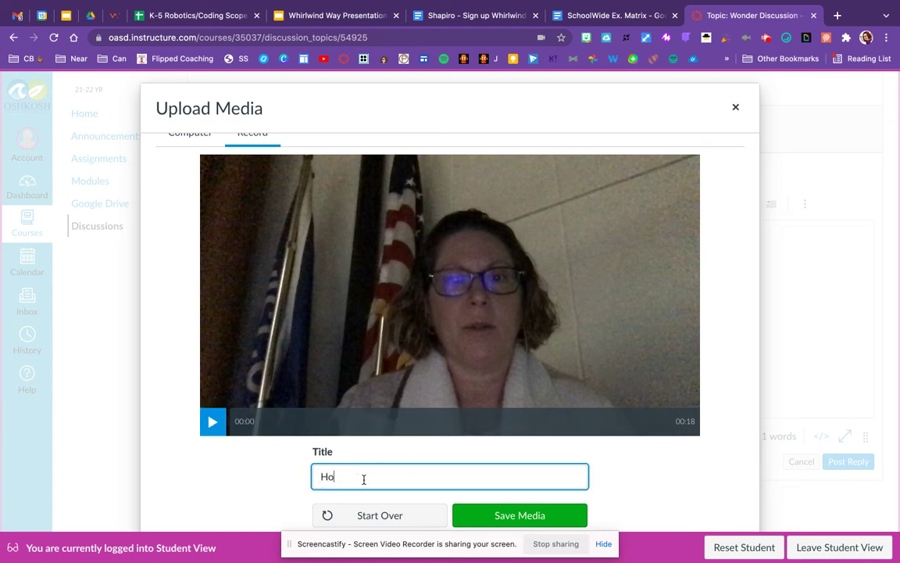
type("w has Vill changed?")
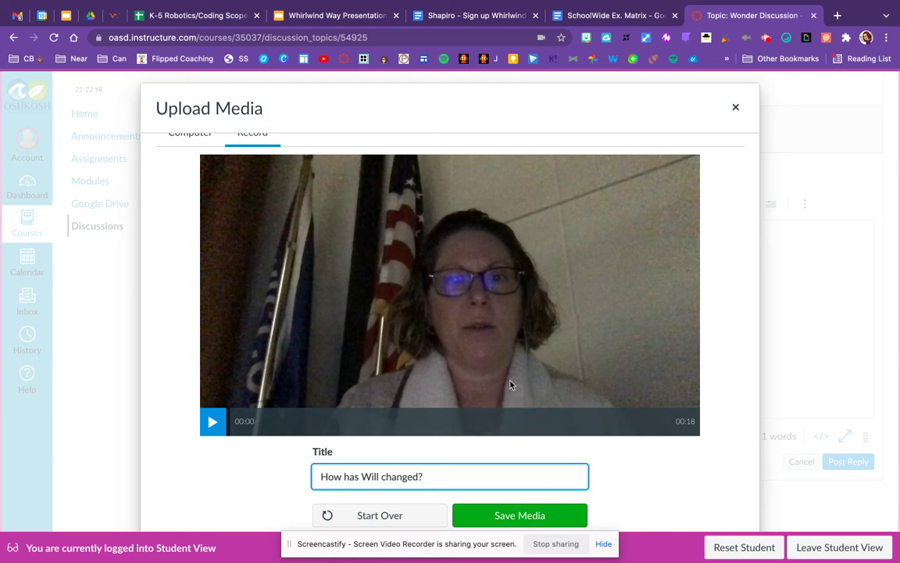
left_click(522, 516)
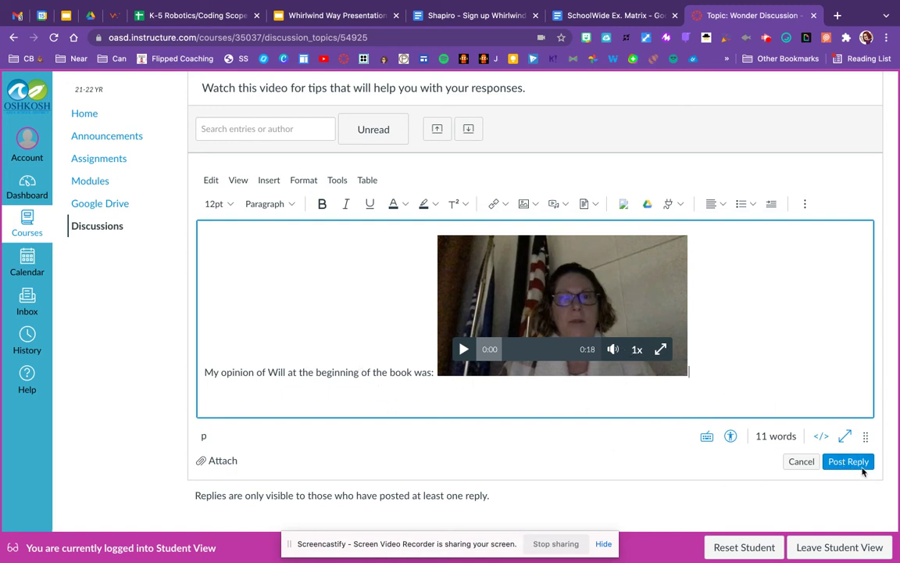
- Post the reply and review the posted entry in the discussion thread
left_click(850, 461)
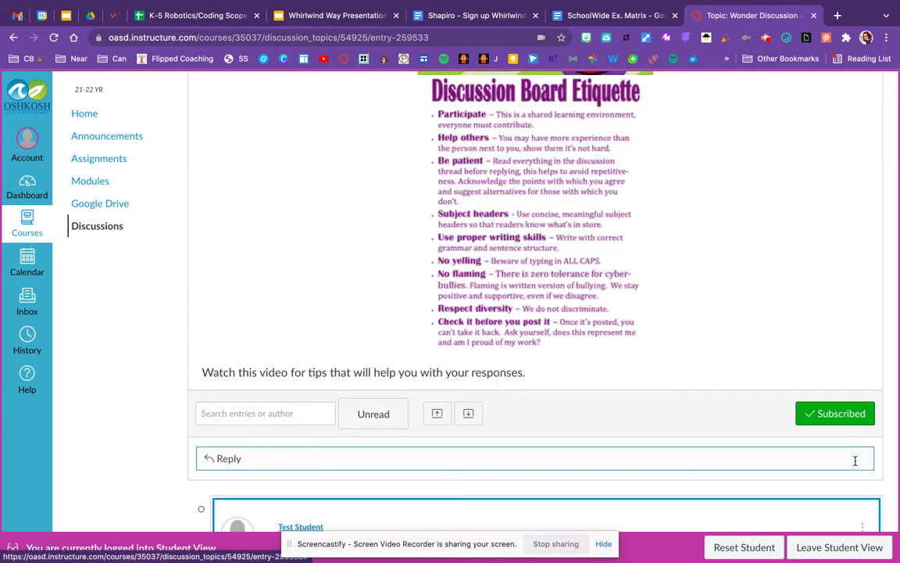
scroll(701, 443, "down", 3)
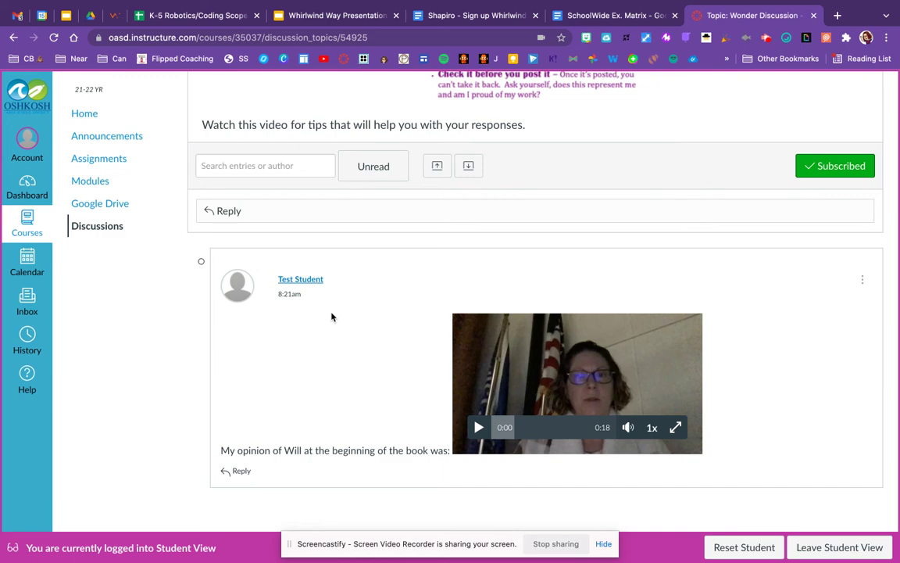
scroll(331, 316, "up", 3)
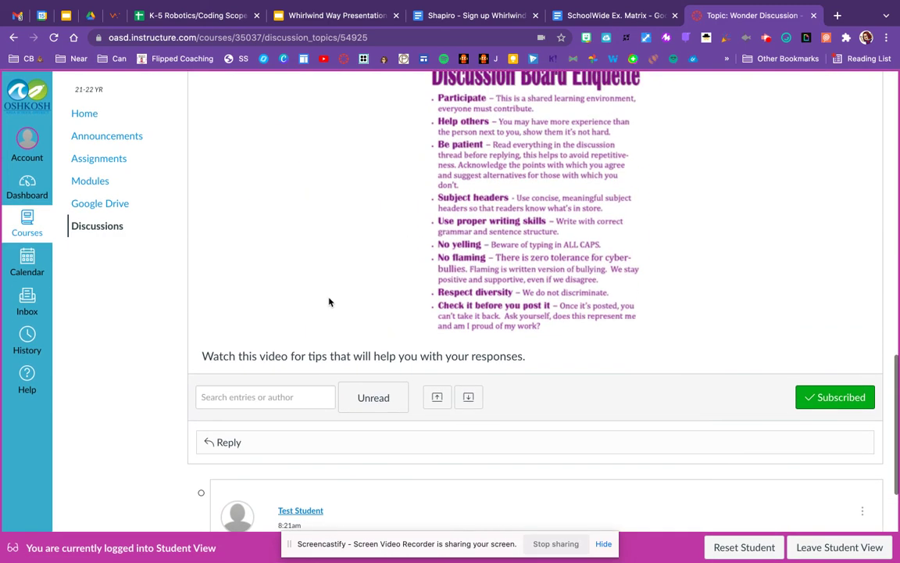
scroll(329, 302, "down", 3)
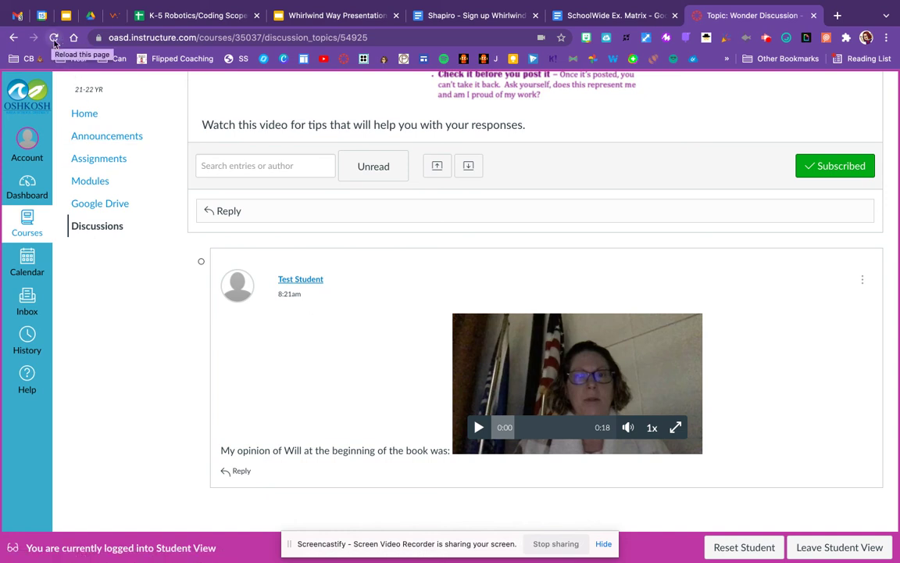
- Reload the Wonder discussion page and return to the posted entry below the topic's instructions
left_click(55, 37)
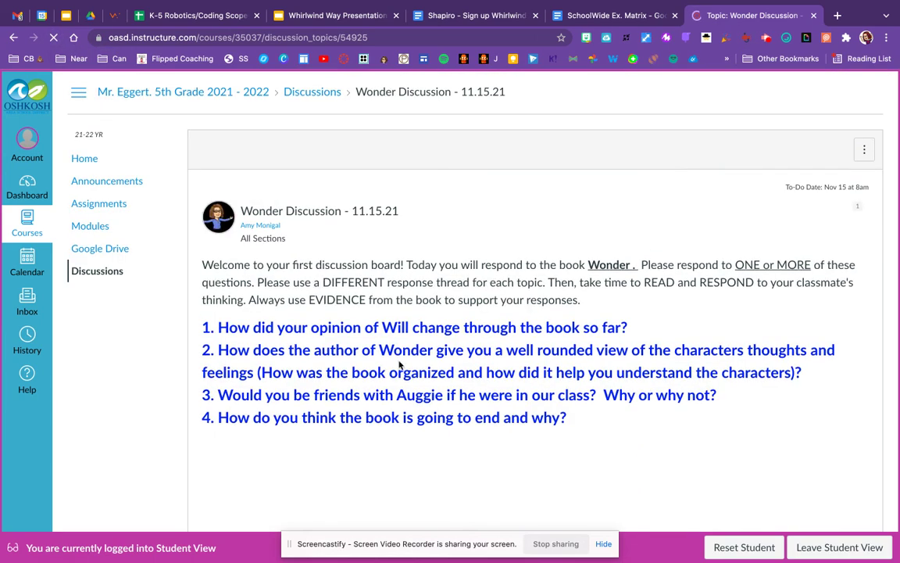
scroll(440, 395, "down", 10)
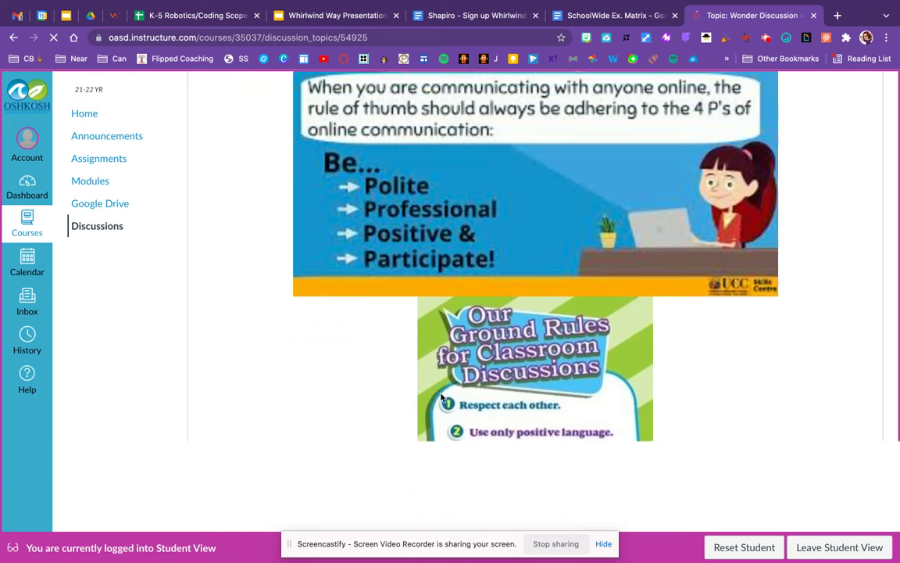
scroll(442, 397, "down", 5)
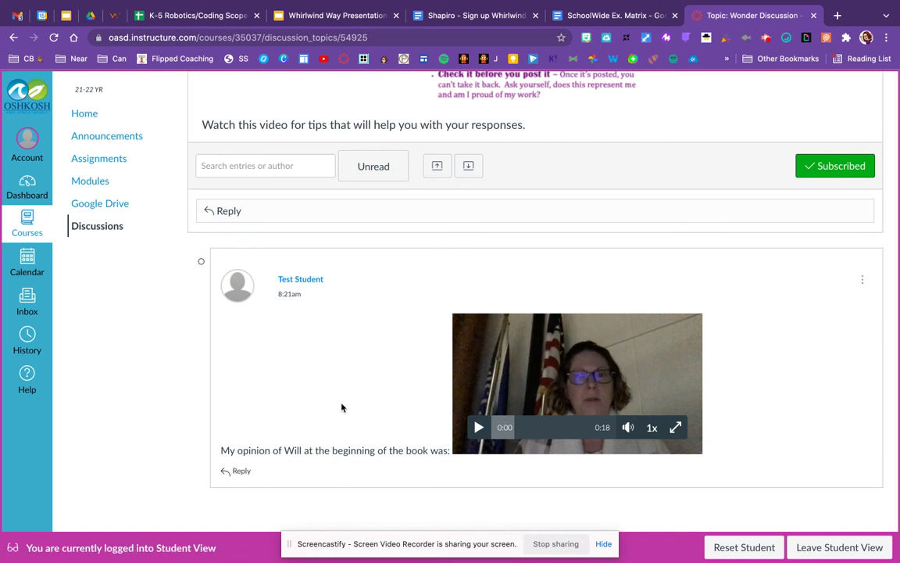
- Open a threaded reply to the posted entry about Will and place the cursor in its empty text area
left_click(238, 472)
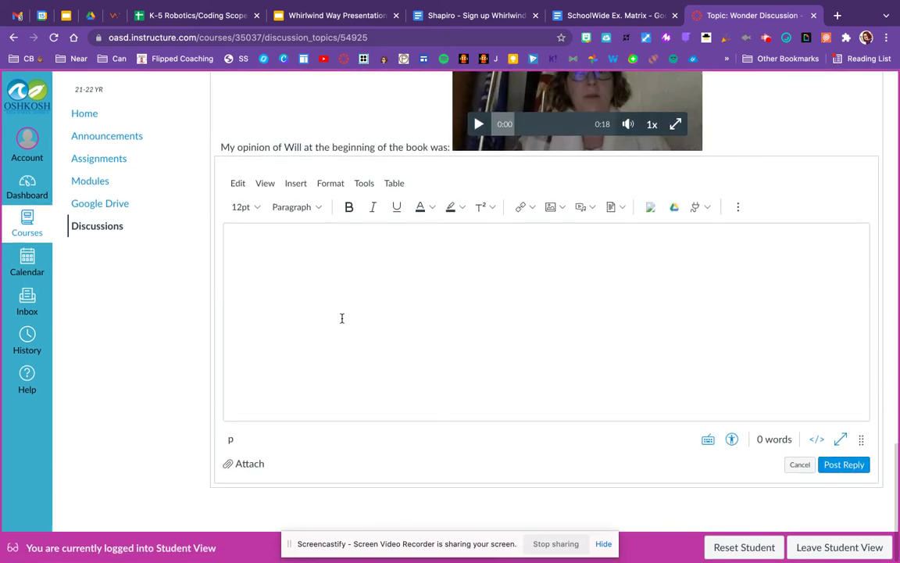
left_click(415, 280)
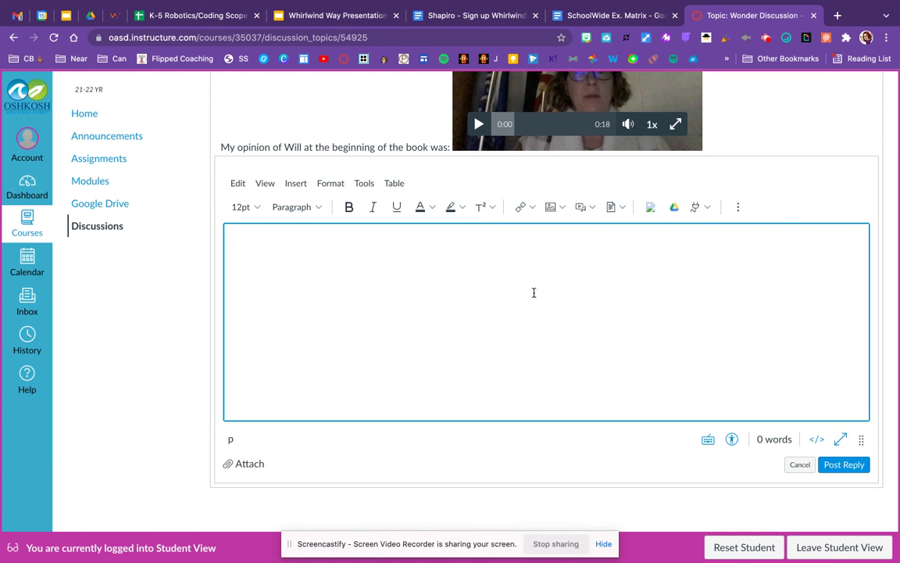
scroll(534, 293, "up", 2)
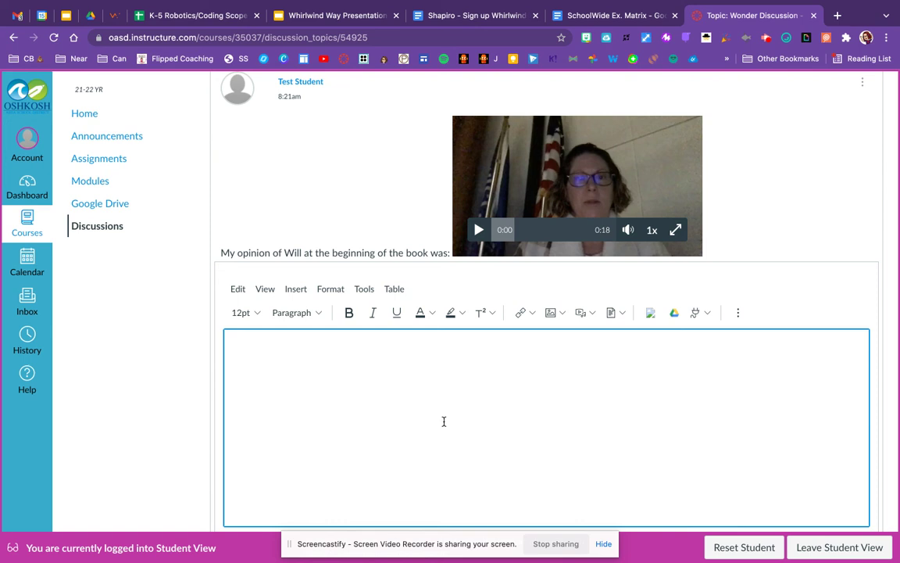
scroll(444, 421, "down", 3)
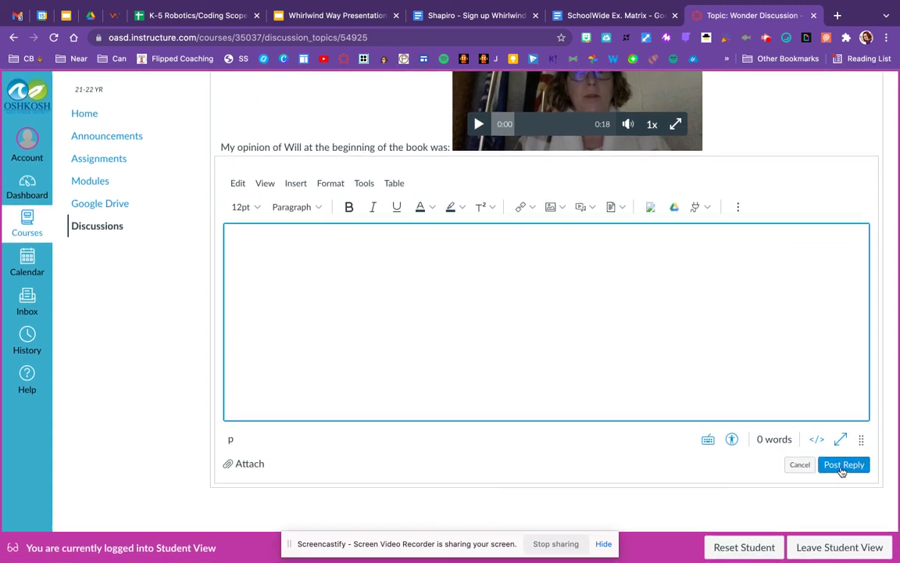